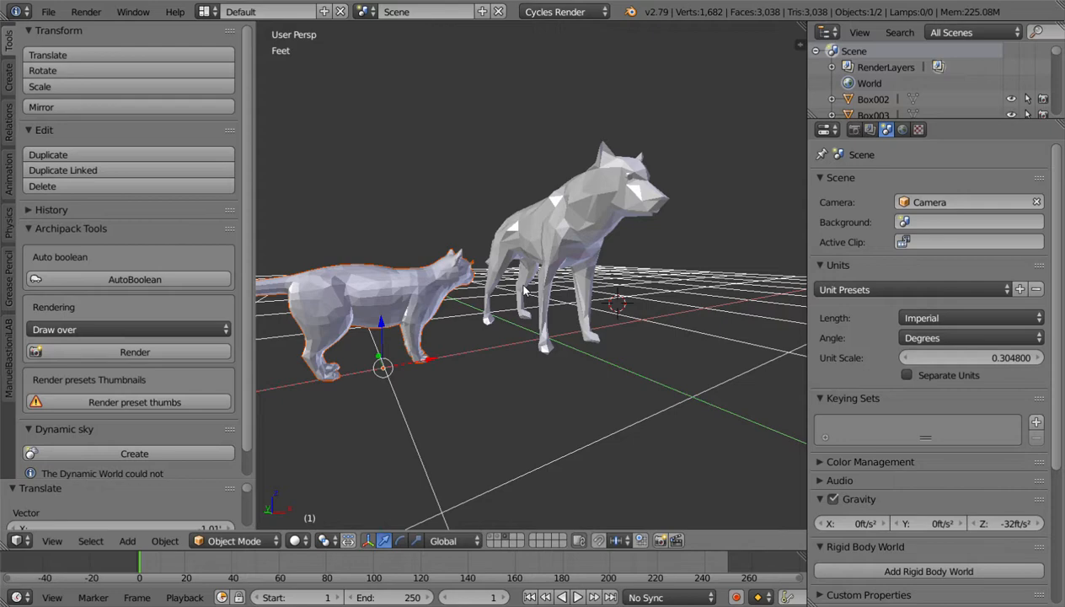
Step: Apply smooth shading to the cat model
middle_drag(489, 284, 508, 301)
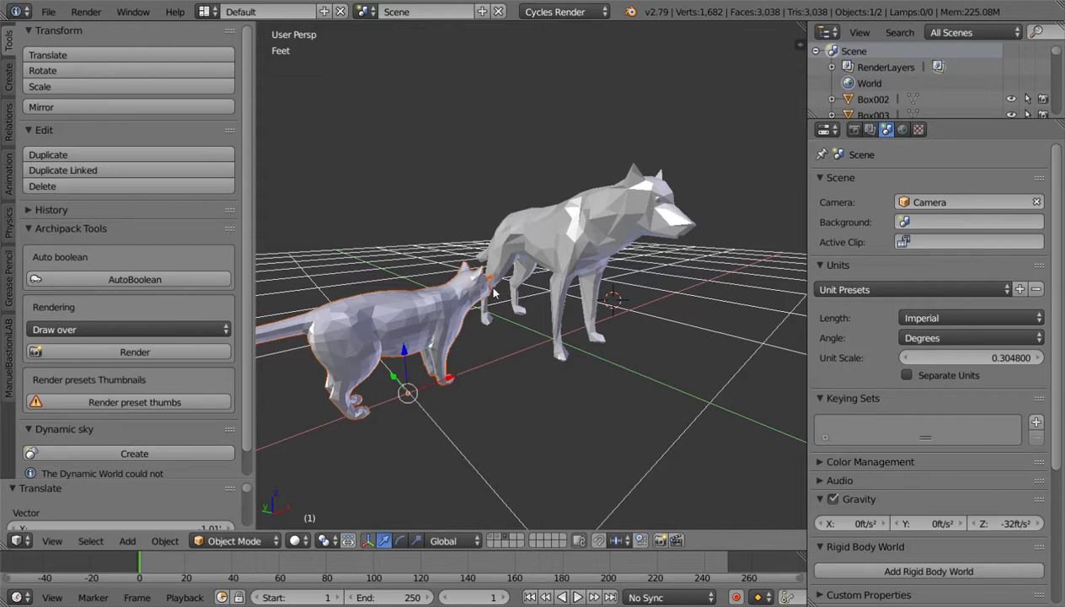
scroll(556, 302, up, 1)
middle_drag(559, 304, 620, 261)
scroll(552, 273, up, 2)
shift+middle_drag(508, 275, 523, 284)
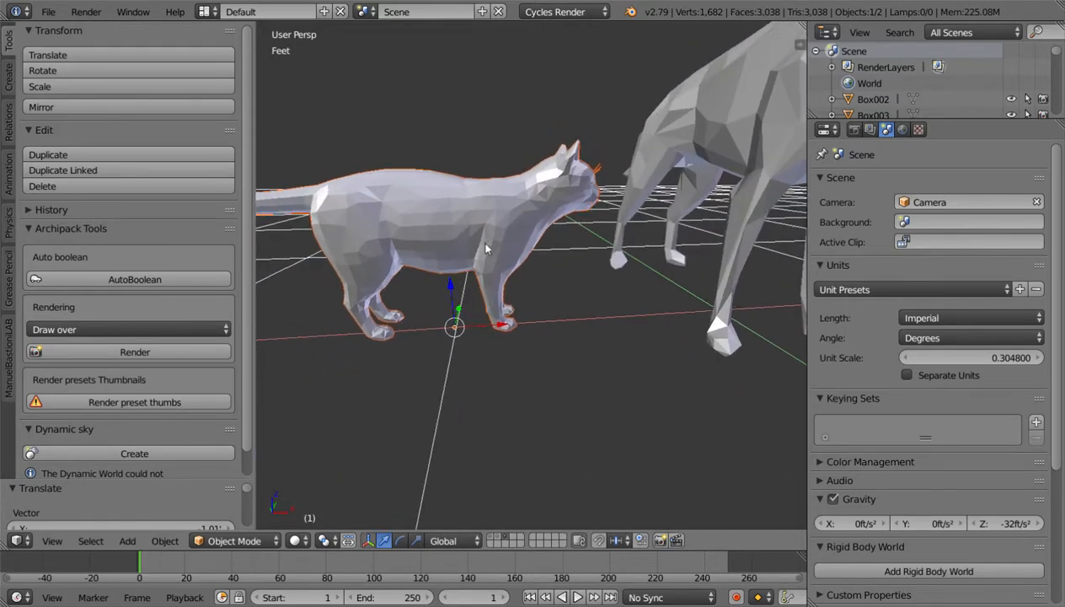
right_click(463, 229)
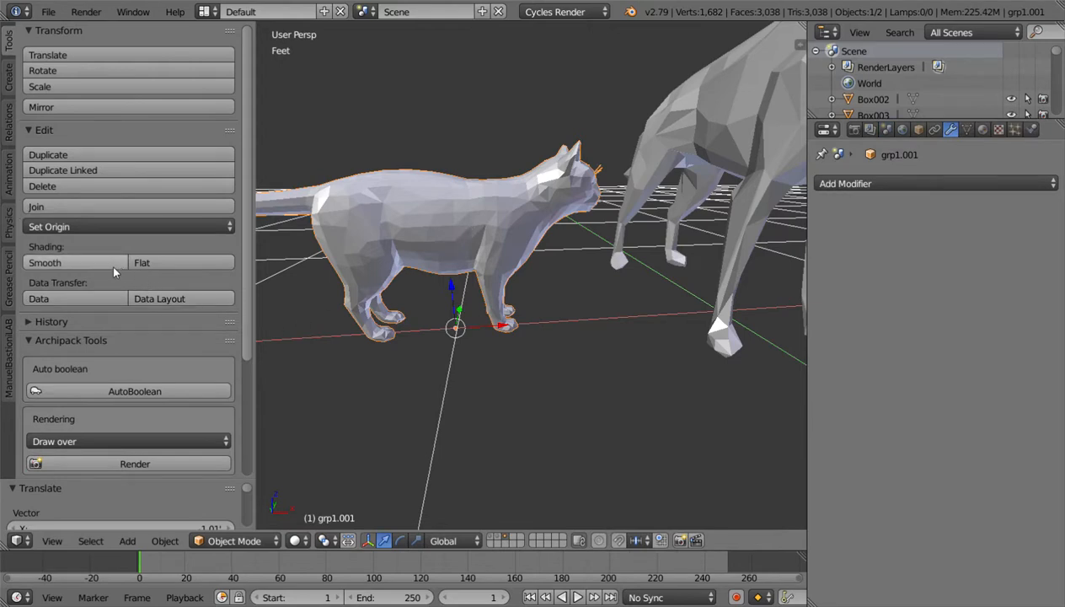
click(78, 260)
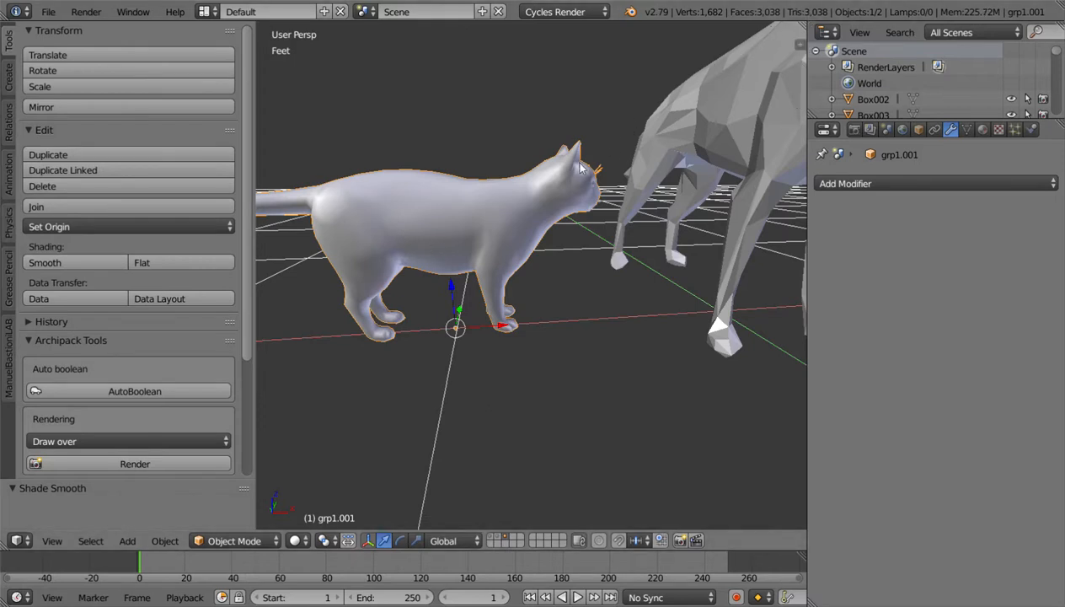
middle_drag(586, 171, 579, 193)
middle_drag(512, 202, 689, 153)
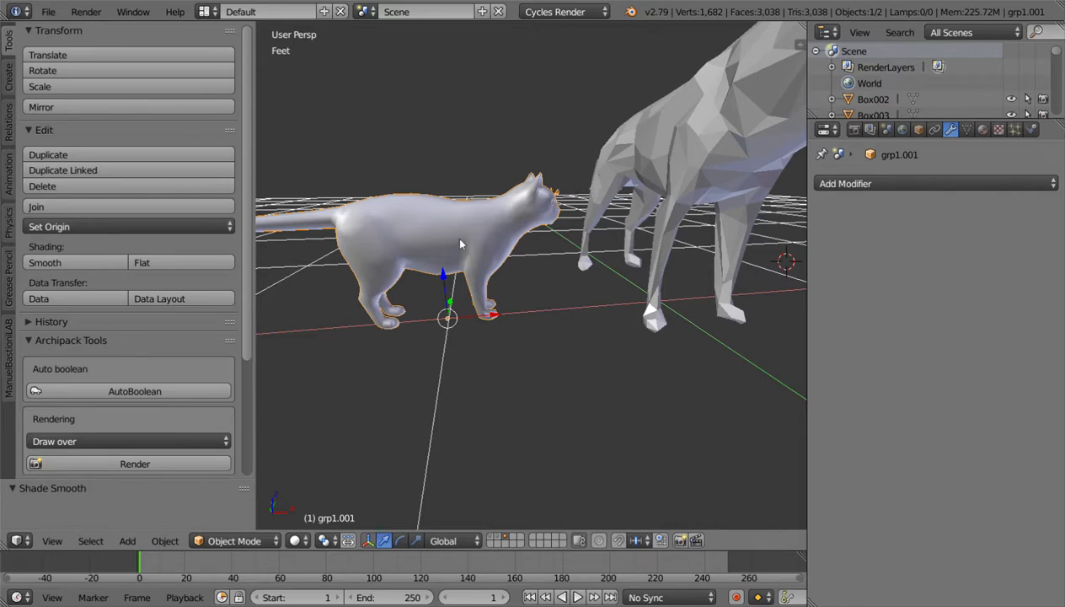
Step: Try smooth shading on the low-poly wolf model and undo it
scroll(459, 242, up, 3)
middle_drag(494, 245, 603, 200)
right_click(604, 201)
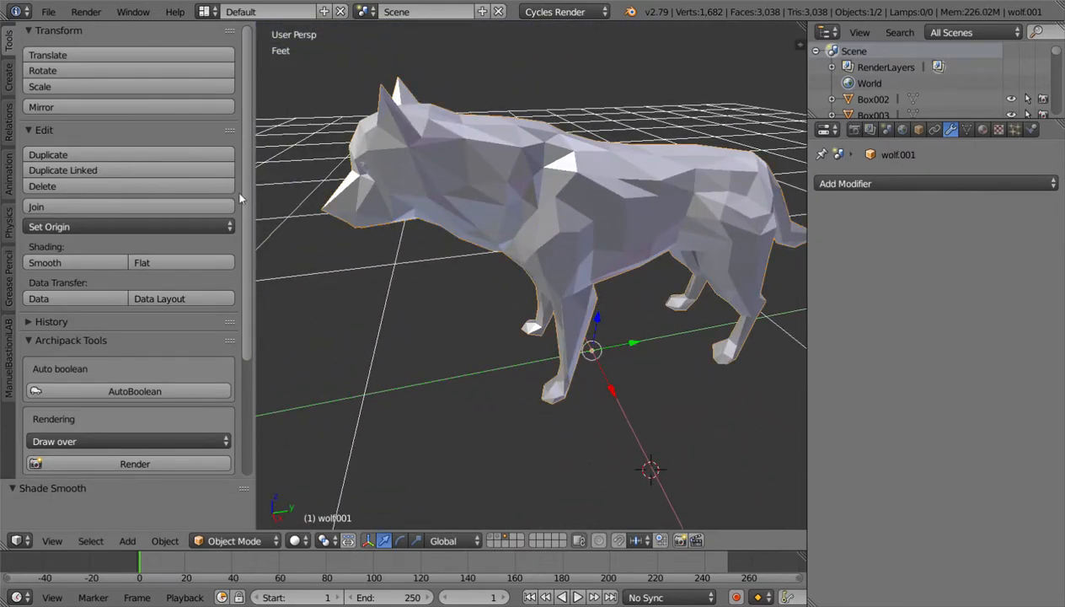
click(86, 262)
middle_drag(524, 266, 536, 242)
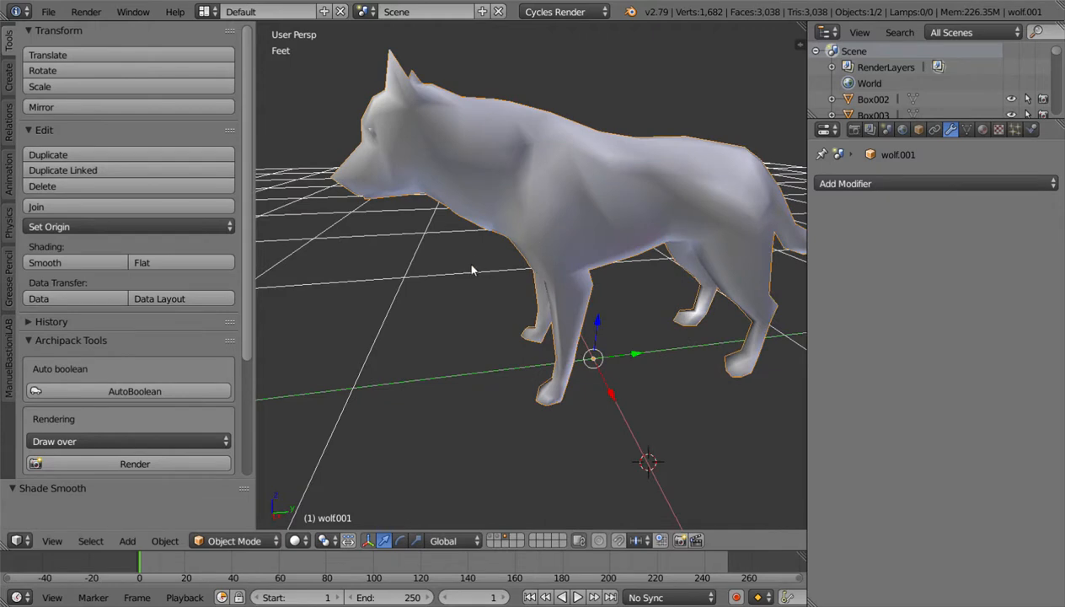
key(ctrl+z)
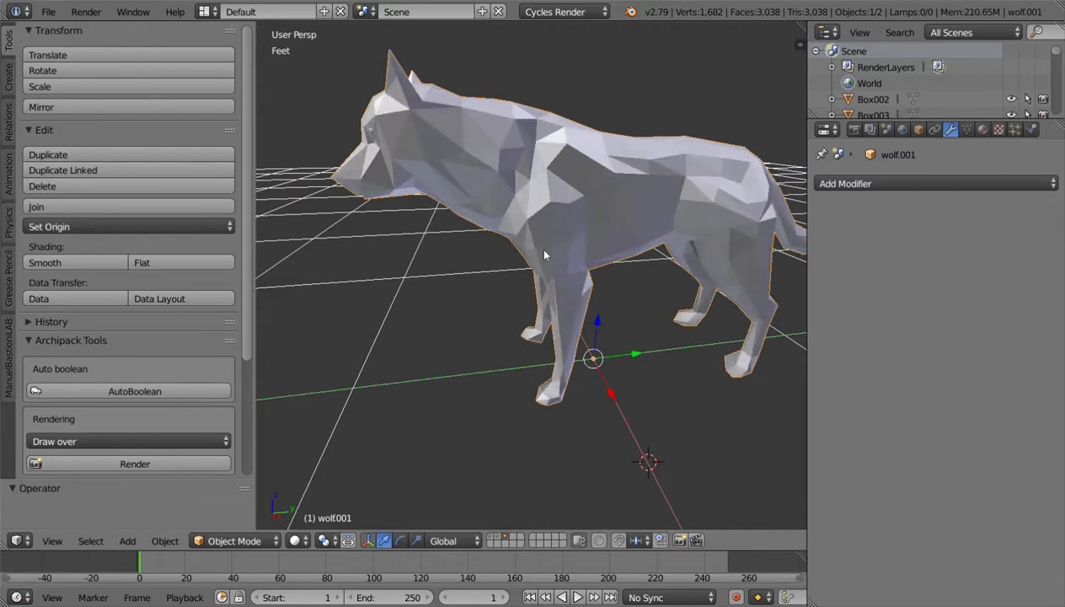
Step: Add a Subdivision Surface modifier to the wolf and set its view subdivisions to 4
click(863, 183)
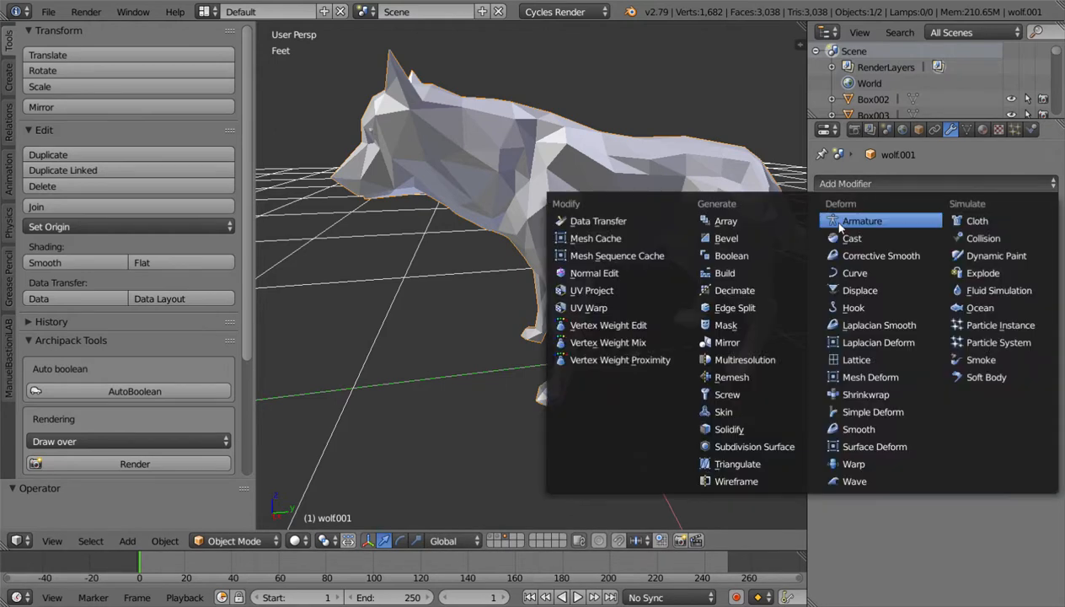
click(763, 446)
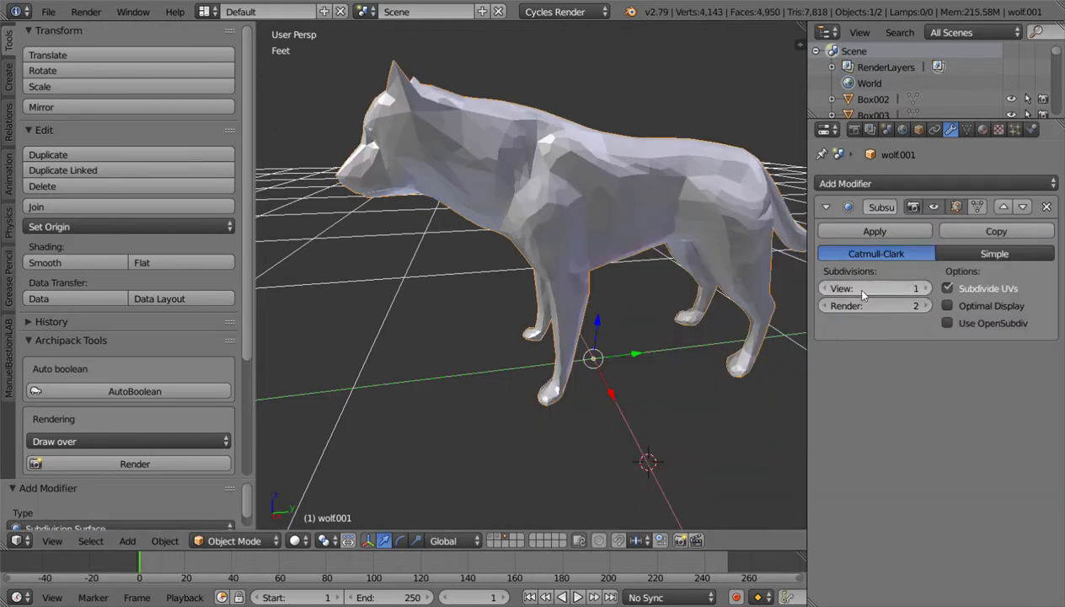
click(926, 289)
click(925, 289)
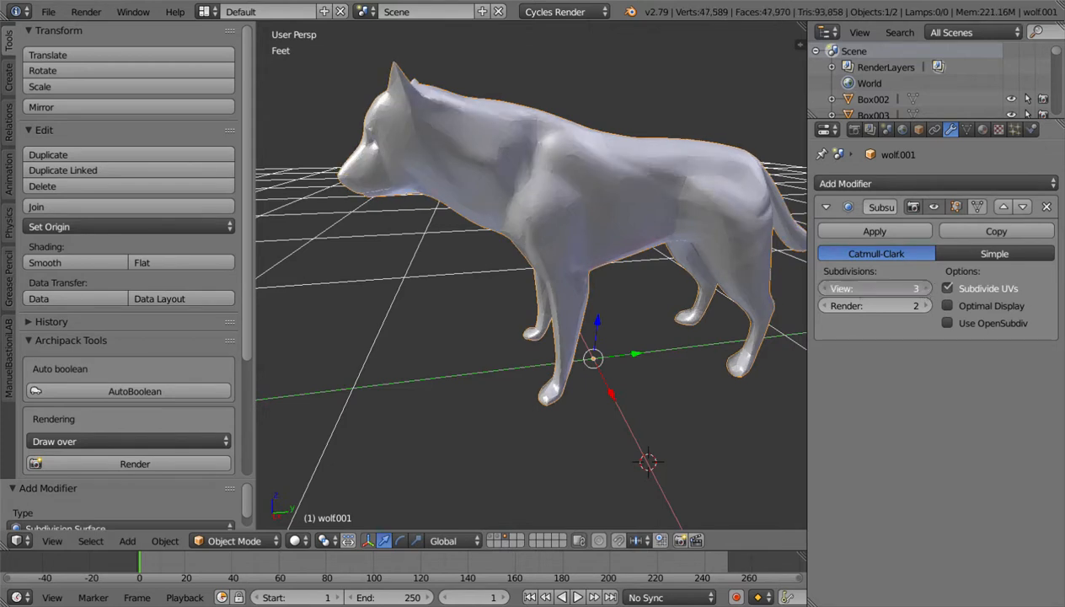
click(925, 289)
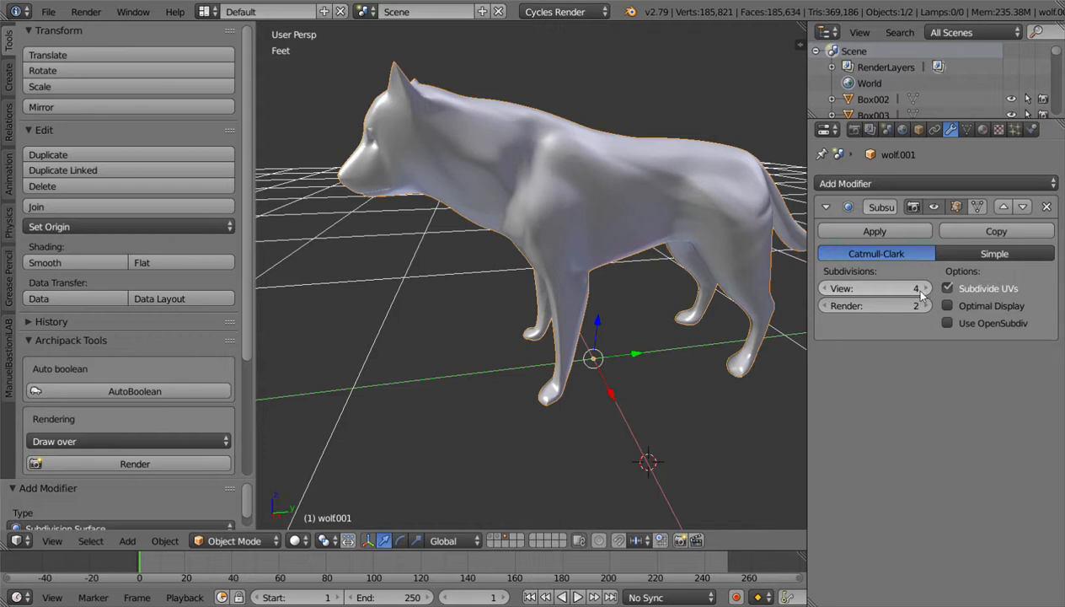
Step: Lower the wolf modifier's view subdivisions to 0 for comparison, and raise them back to 4
click(828, 290)
click(829, 289)
click(829, 289)
click(829, 289)
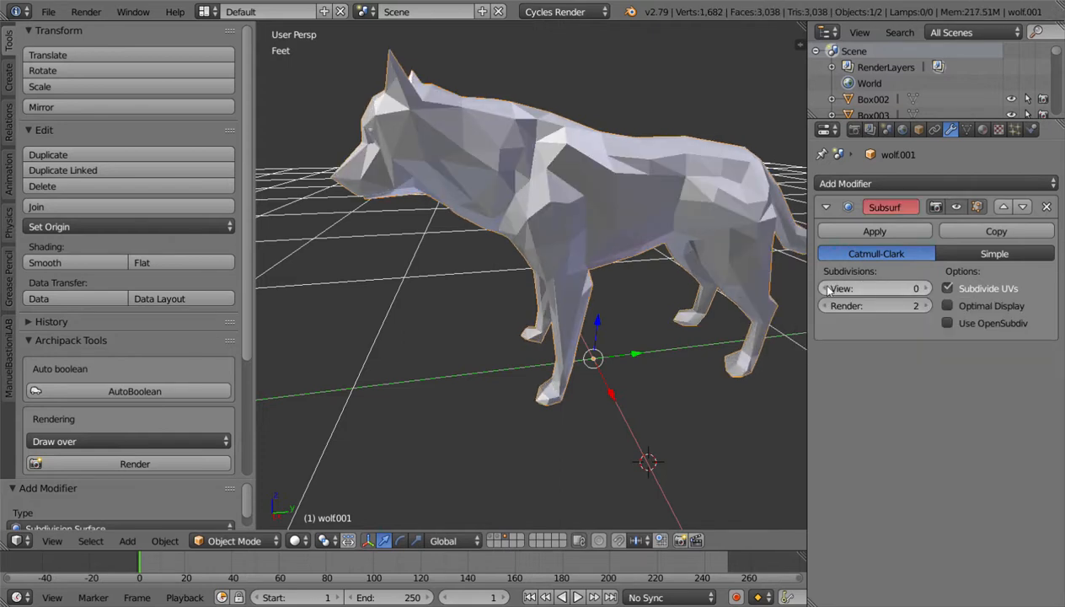
click(927, 289)
click(927, 289)
click(926, 289)
click(926, 290)
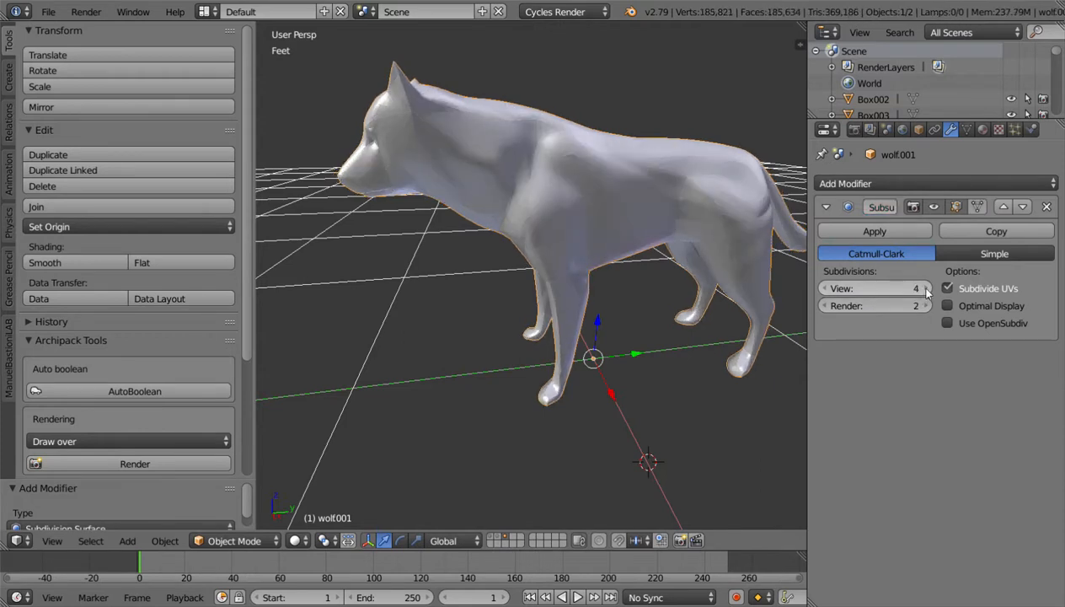
Step: Apply the Subdivision Surface modifier to the wolf mesh
click(894, 231)
middle_drag(696, 244, 281, 237)
scroll(362, 226, up, 2)
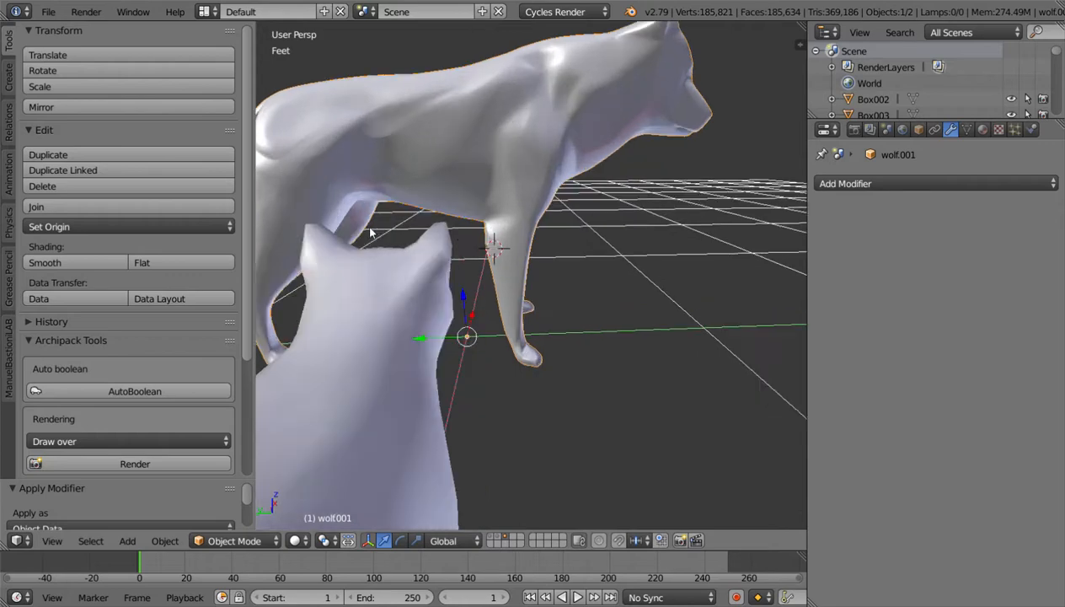
middle_drag(371, 233, 604, 205)
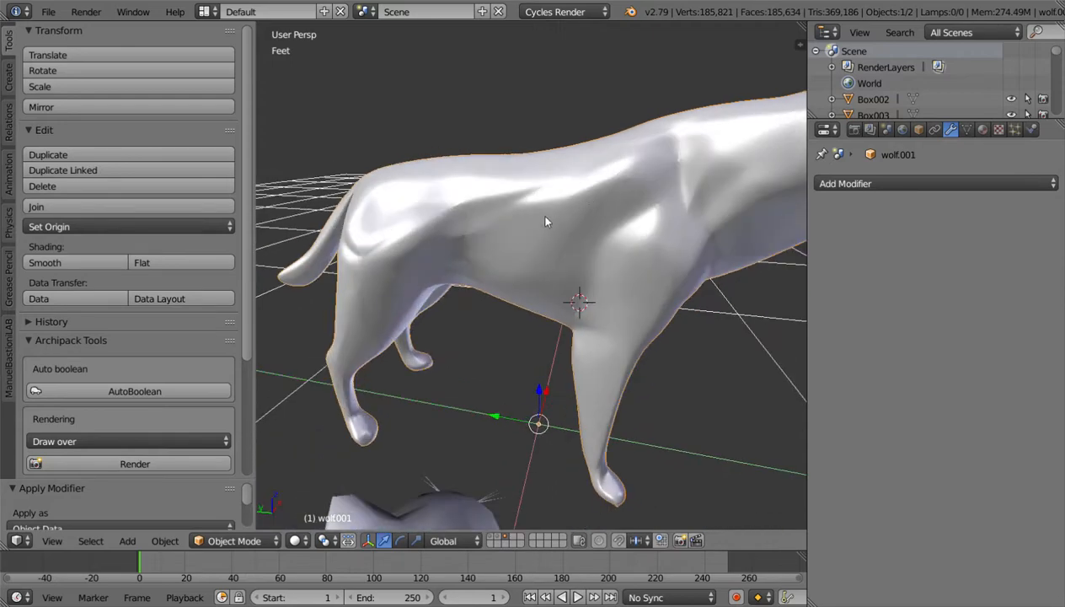
middle_drag(491, 246, 519, 292)
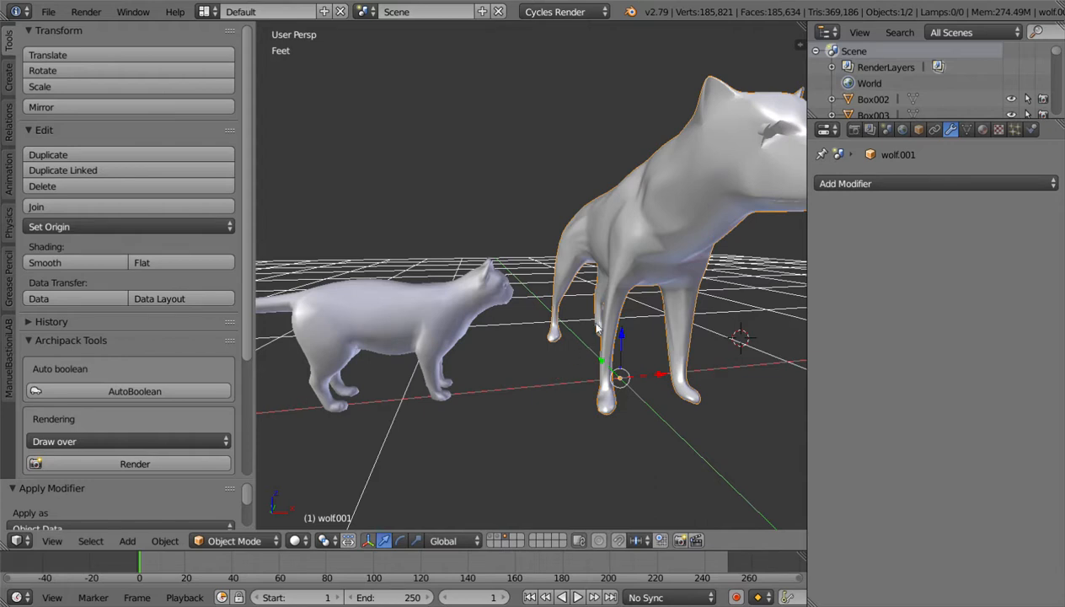
middle_drag(552, 374, 428, 255)
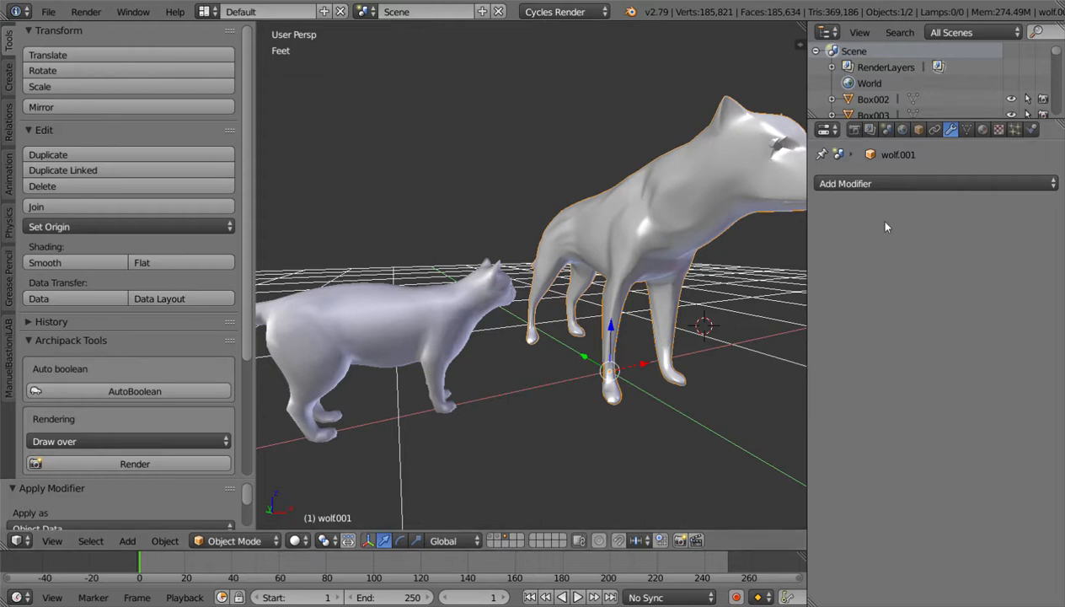
Step: Add a Decimate modifier to the wolf and set it to Un-Subdivide mode
right_click(409, 310)
middle_drag(410, 346, 616, 244)
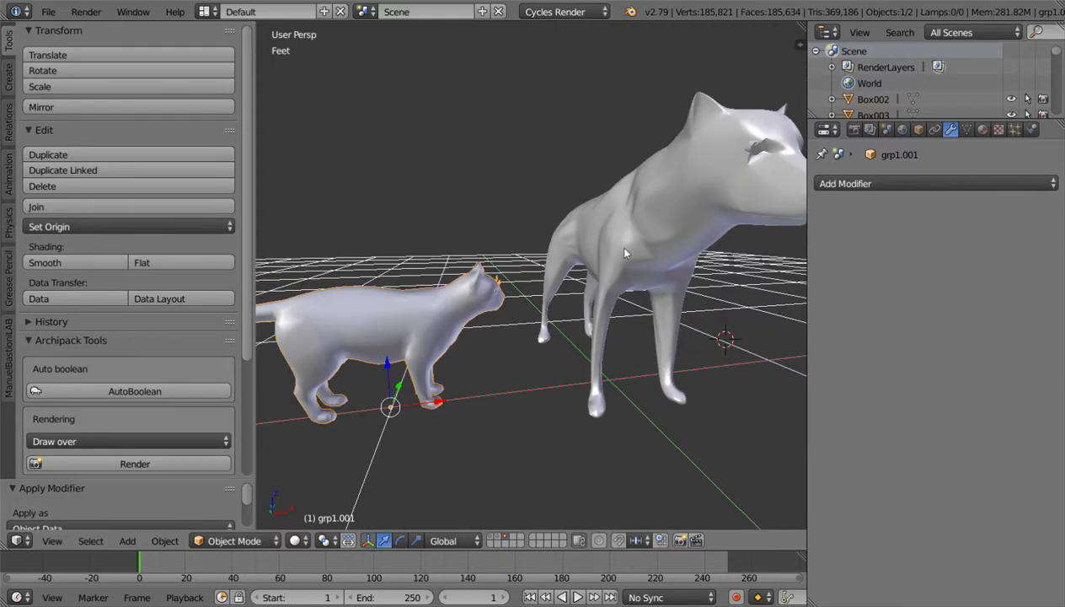
right_click(626, 253)
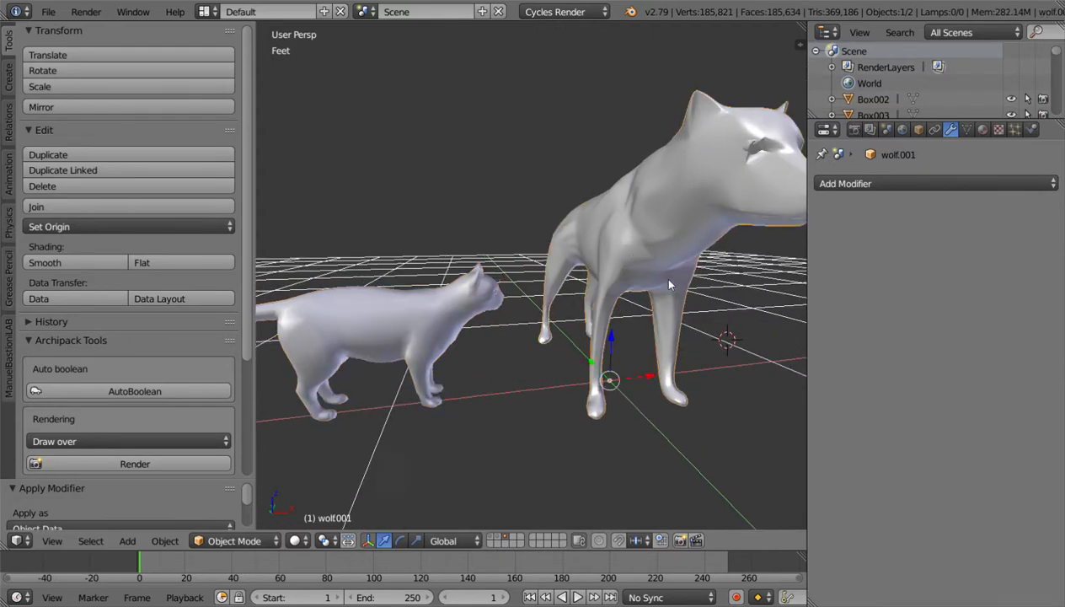
middle_drag(660, 275, 539, 280)
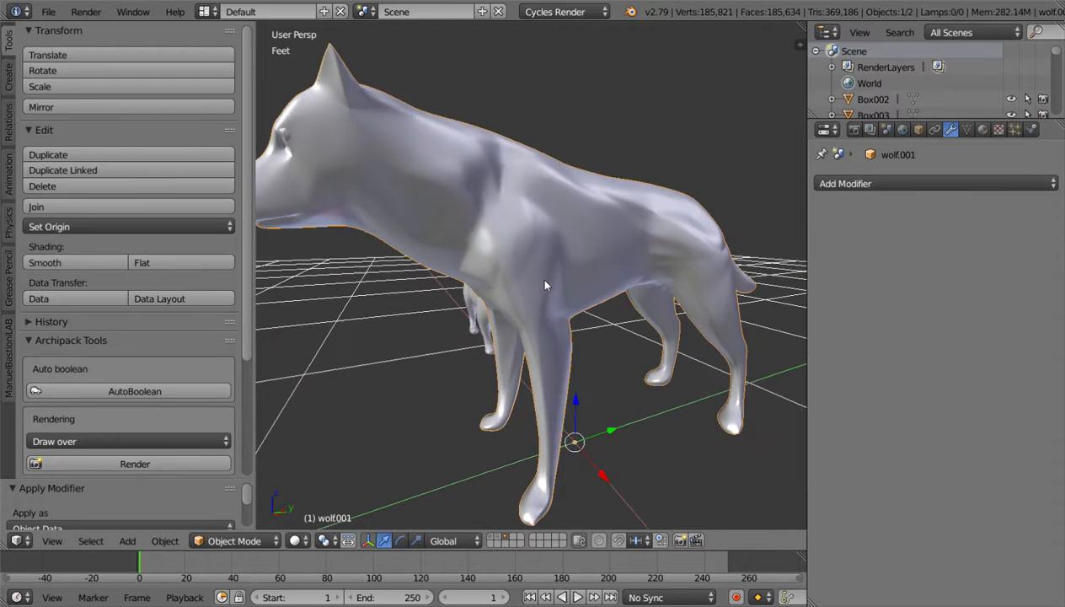
click(834, 185)
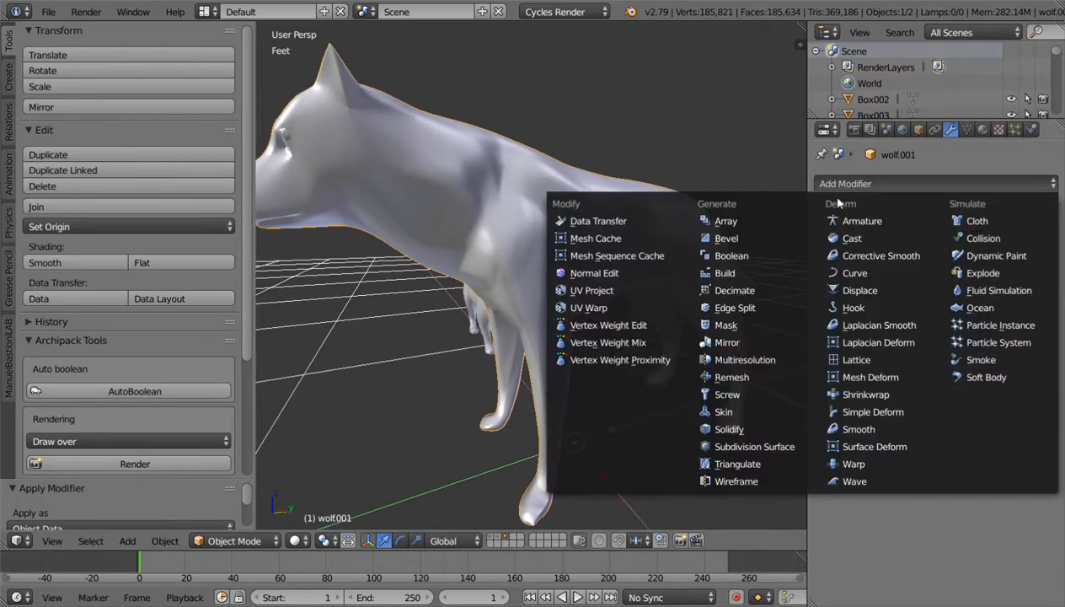
click(745, 290)
scroll(689, 264, down, 2)
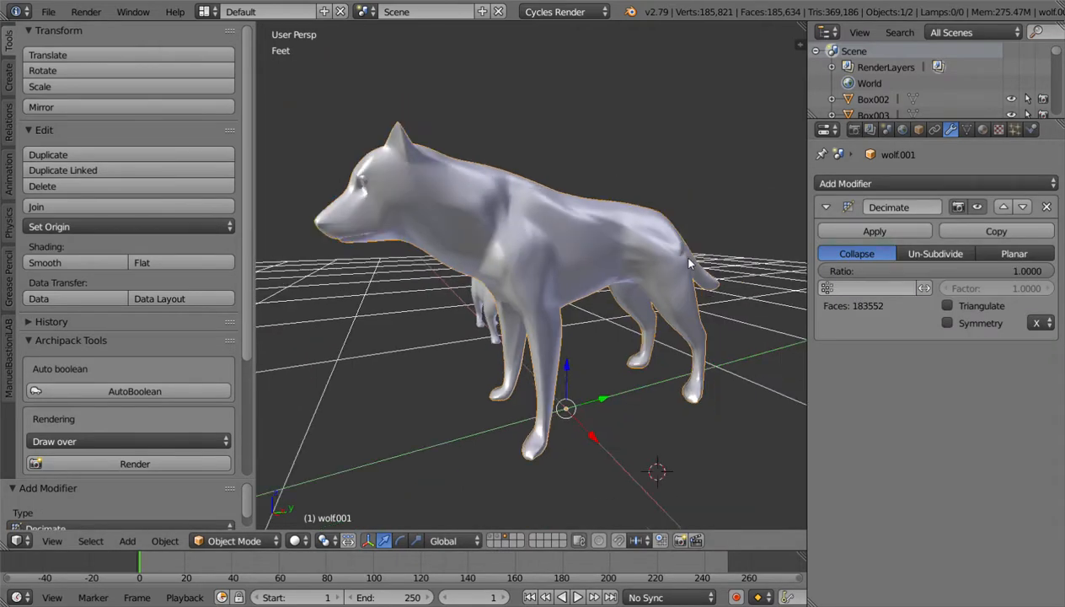
click(915, 256)
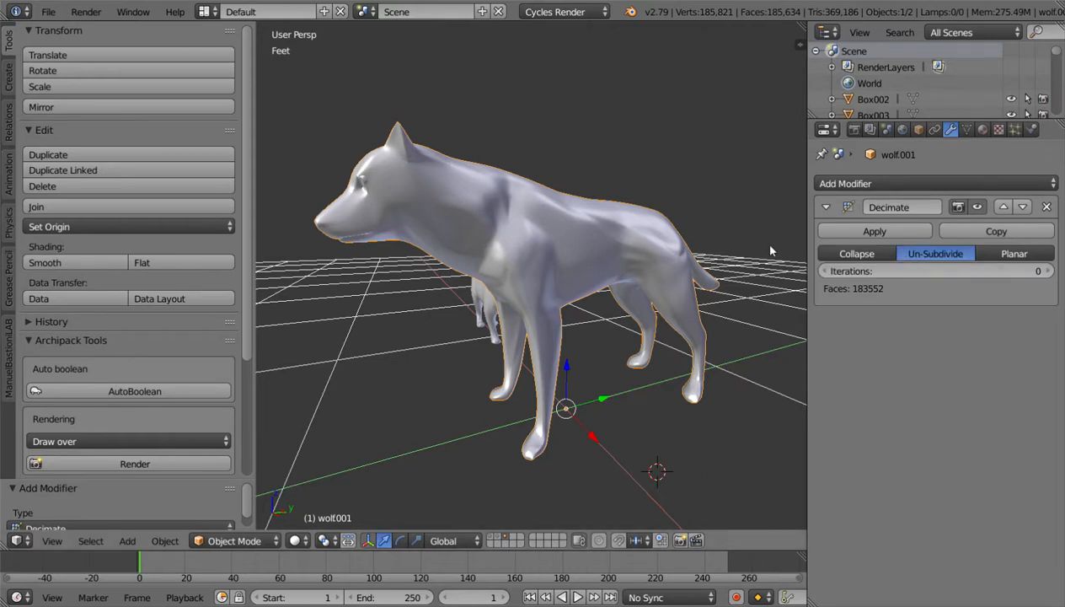
Step: Set the Decimate modifier's un-subdivide iterations to 6 and apply the modifier to the wolf
click(1049, 272)
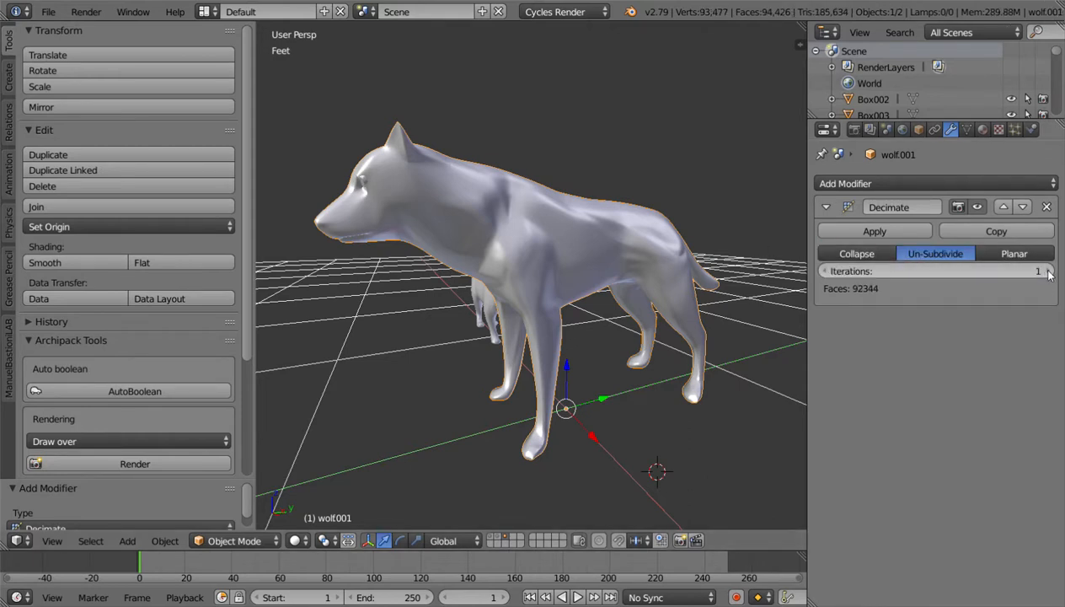
click(1049, 273)
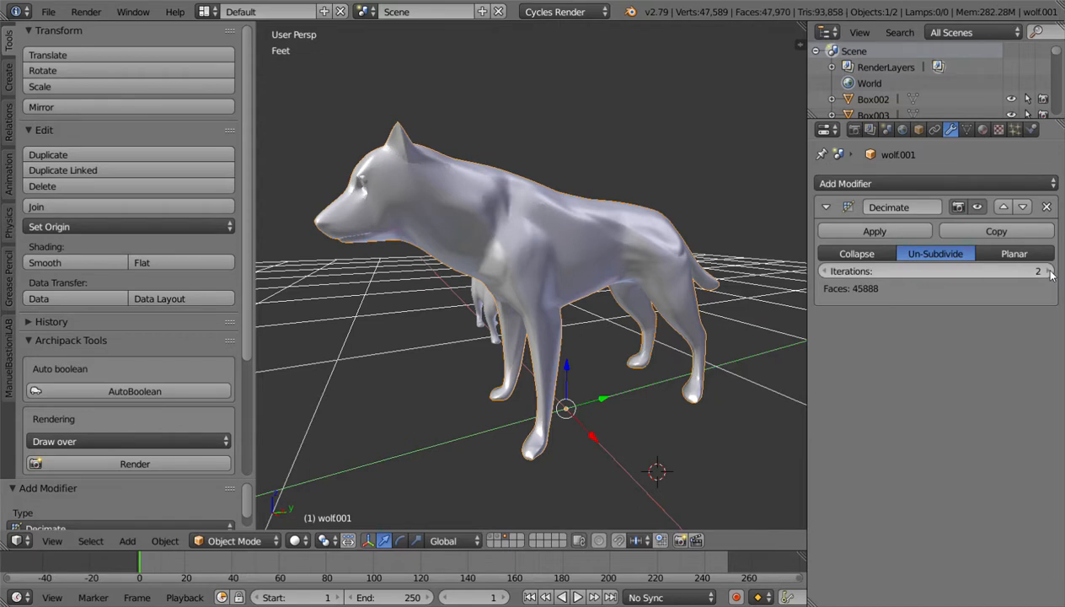
click(1048, 272)
click(1049, 272)
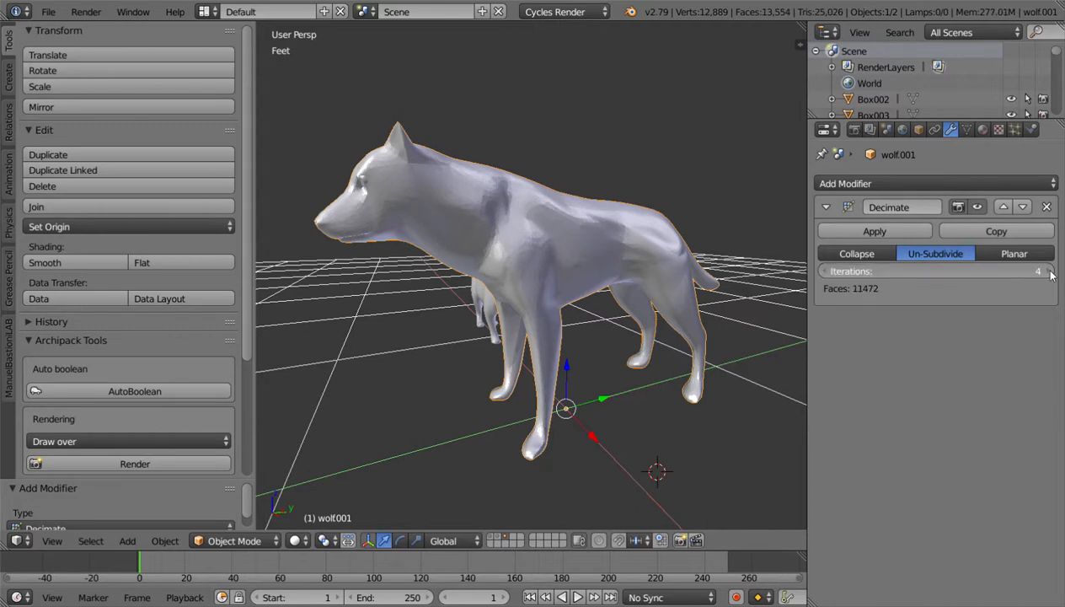
click(1049, 272)
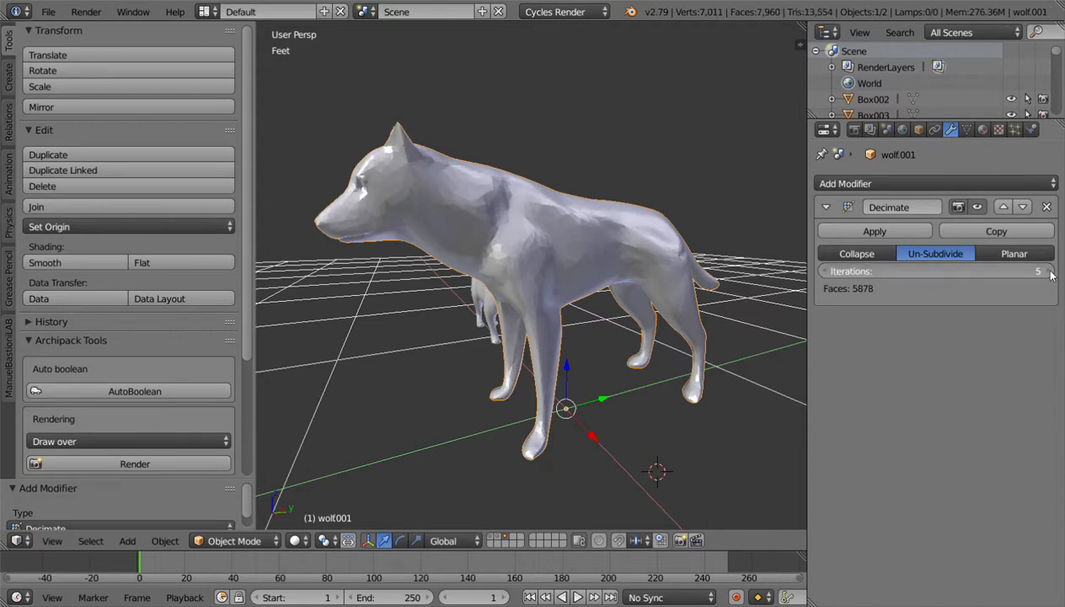
click(1049, 272)
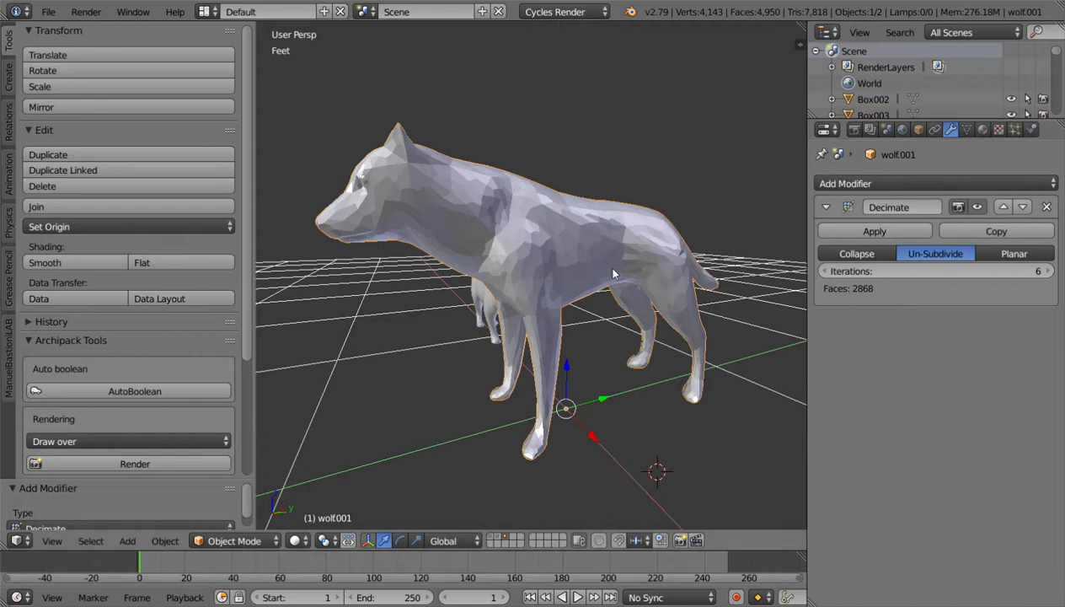
click(866, 233)
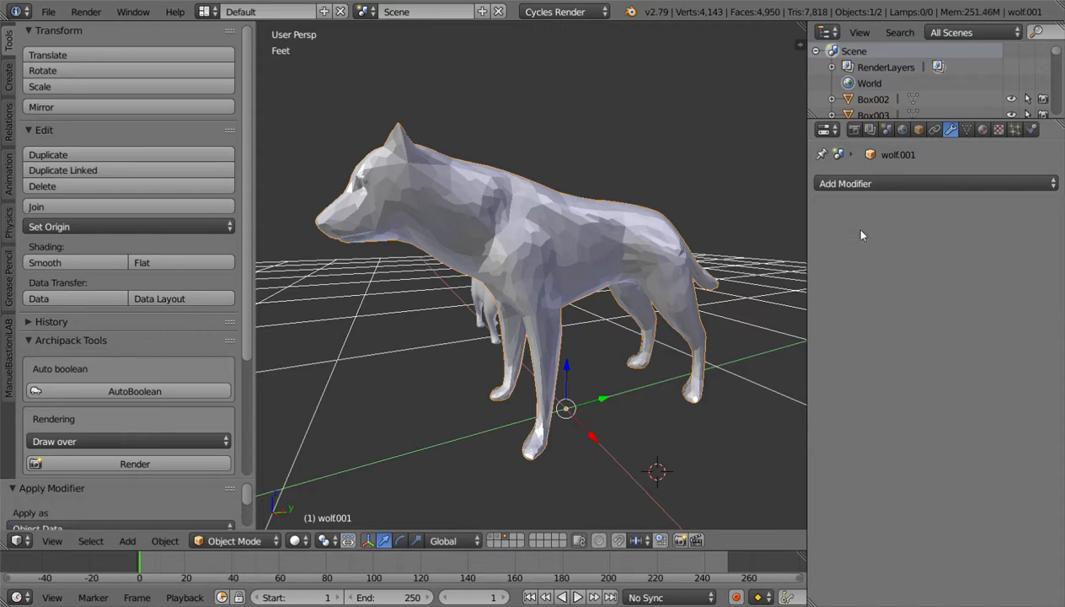
Step: Examine the decimated wolf's mesh in Edit Mode and return to Object Mode
middle_drag(536, 250, 510, 247)
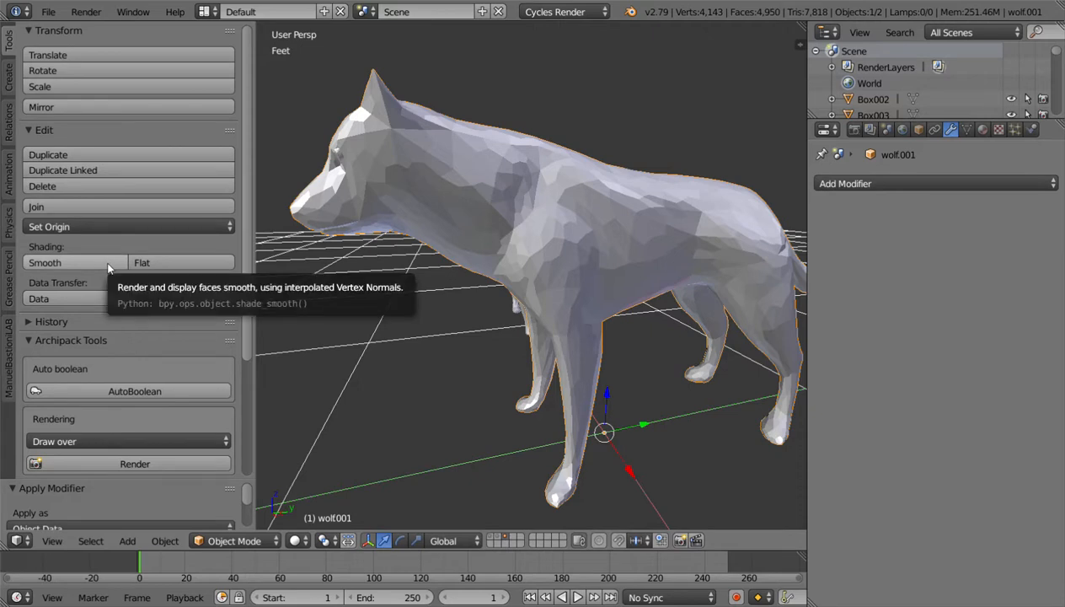
key(Tab)
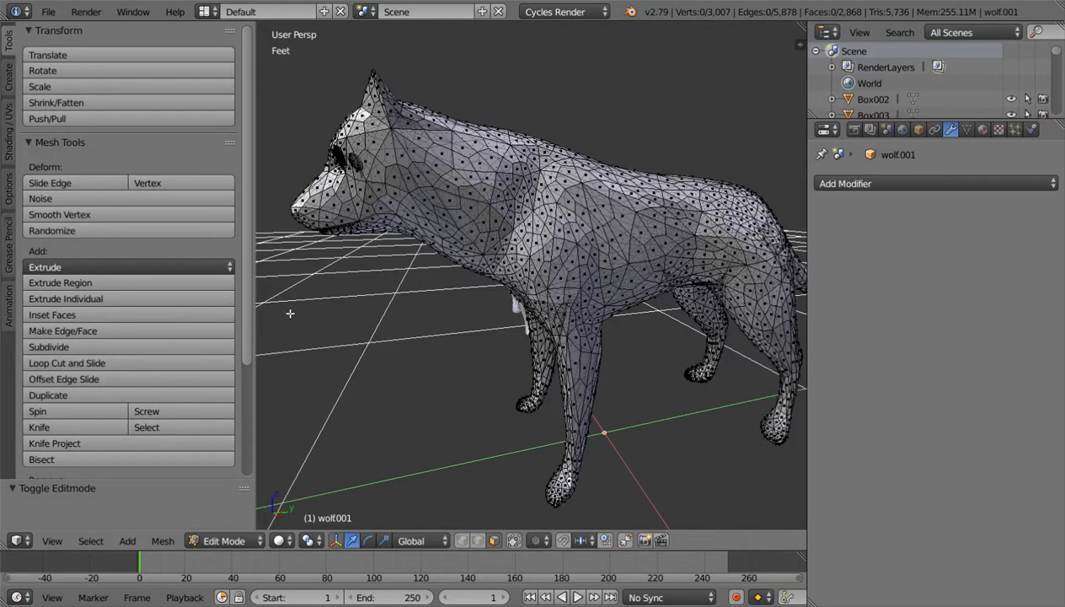
scroll(98, 219, down, 5)
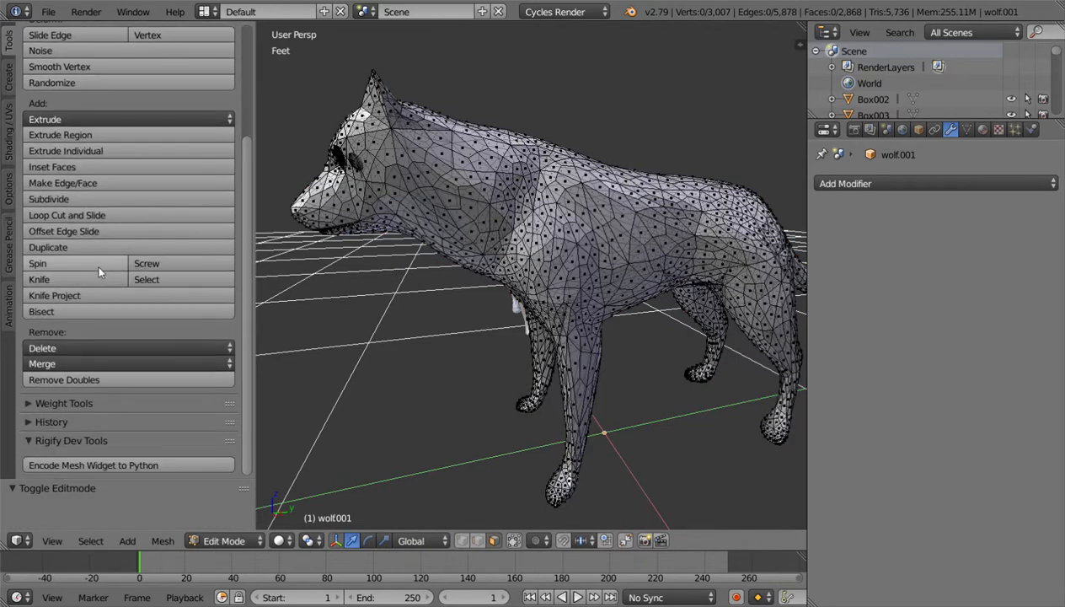
scroll(98, 261, up, 5)
key(Tab)
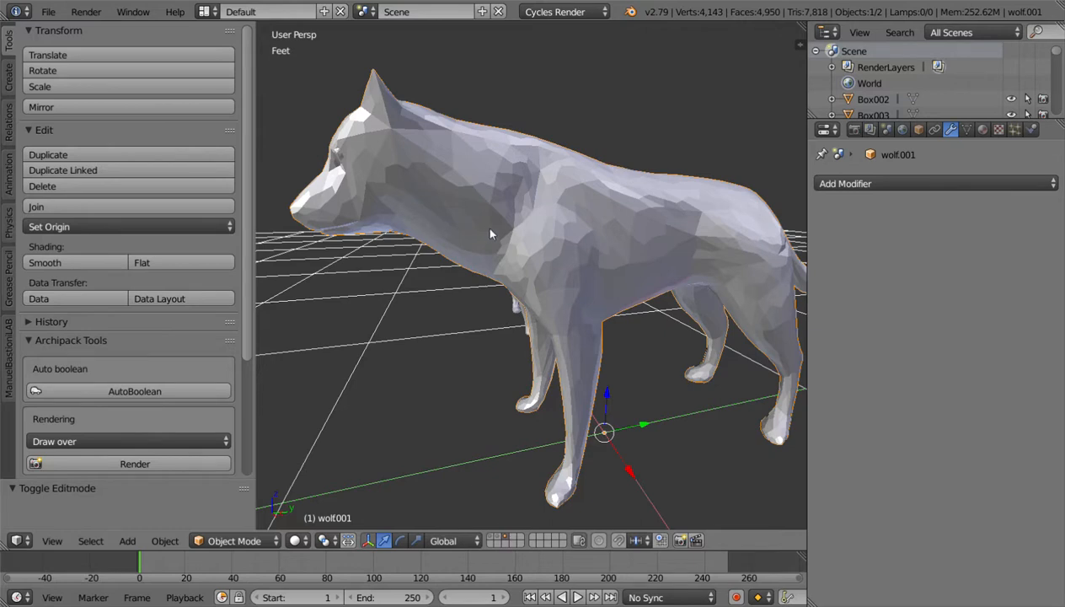
Step: Apply smooth shading to the decimated wolf model
click(81, 263)
middle_drag(445, 253, 559, 314)
scroll(590, 240, up, 2)
scroll(543, 302, up, 2)
middle_drag(508, 288, 528, 300)
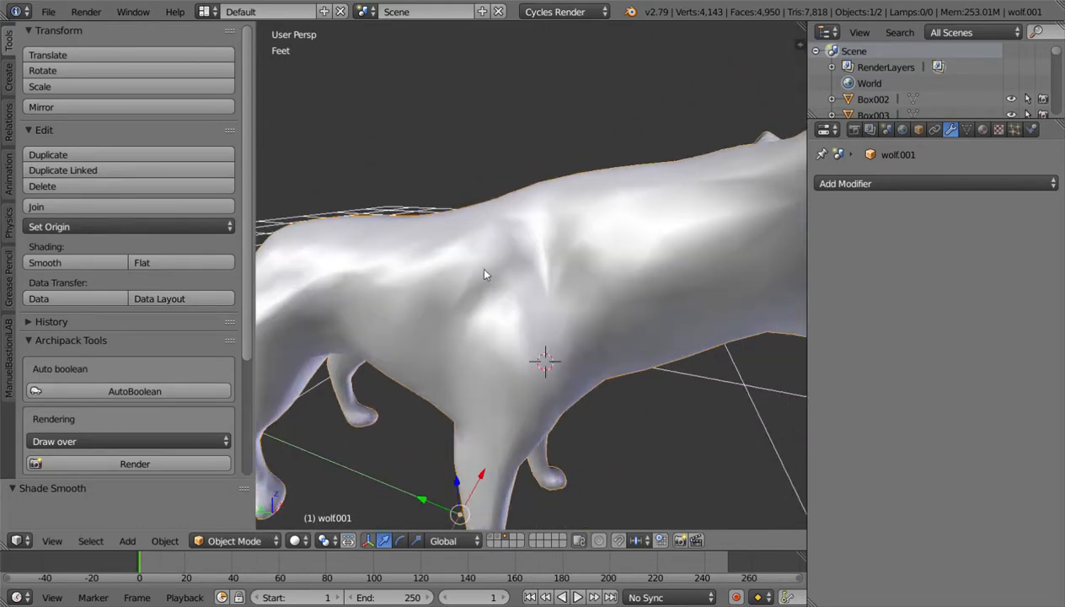
middle_drag(447, 306, 567, 295)
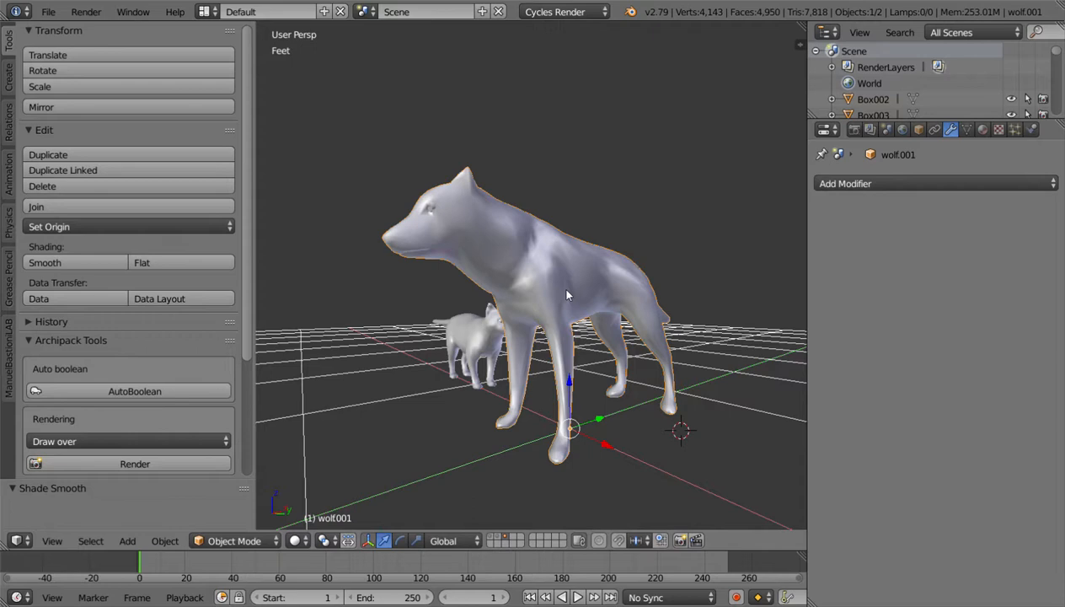
middle_drag(566, 295, 583, 325)
shift+middle_drag(423, 371, 515, 359)
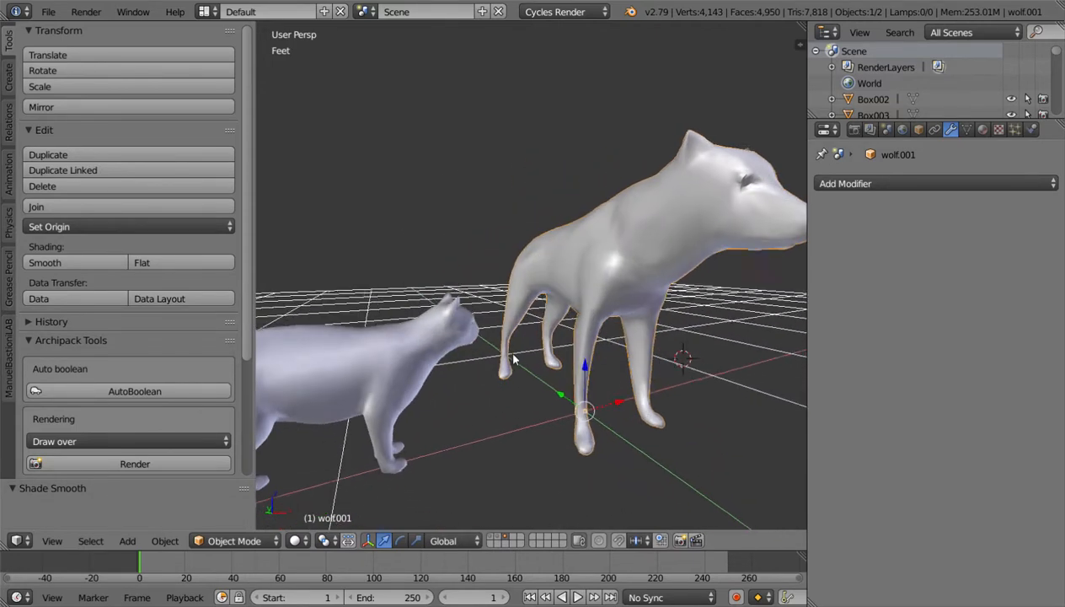
scroll(487, 363, down, 4)
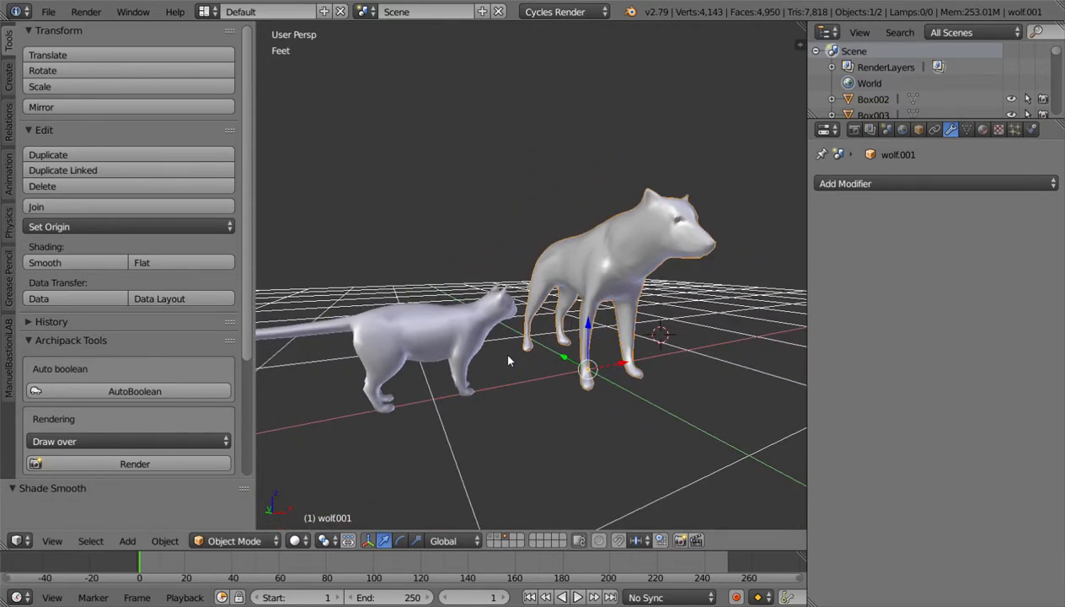